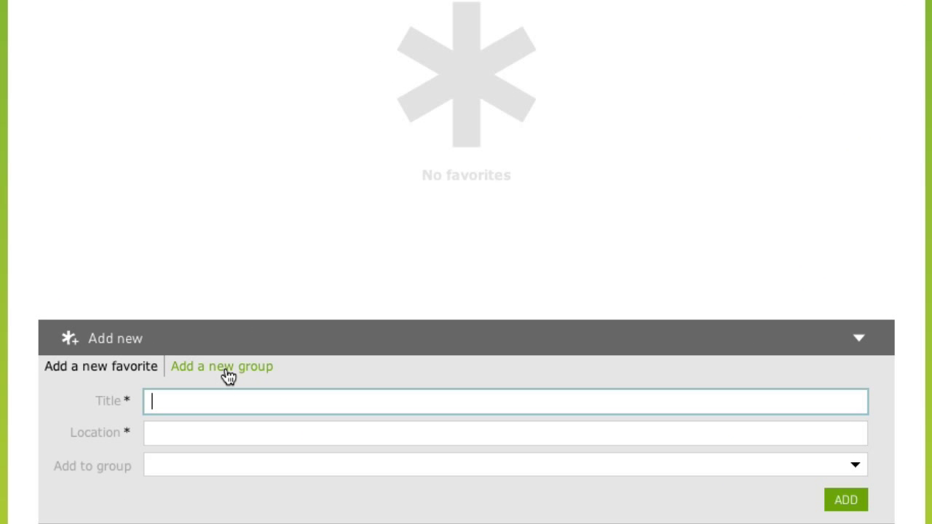
Step: Add a favorites group titled 'Managing Sales Contacts'
left_click(227, 370)
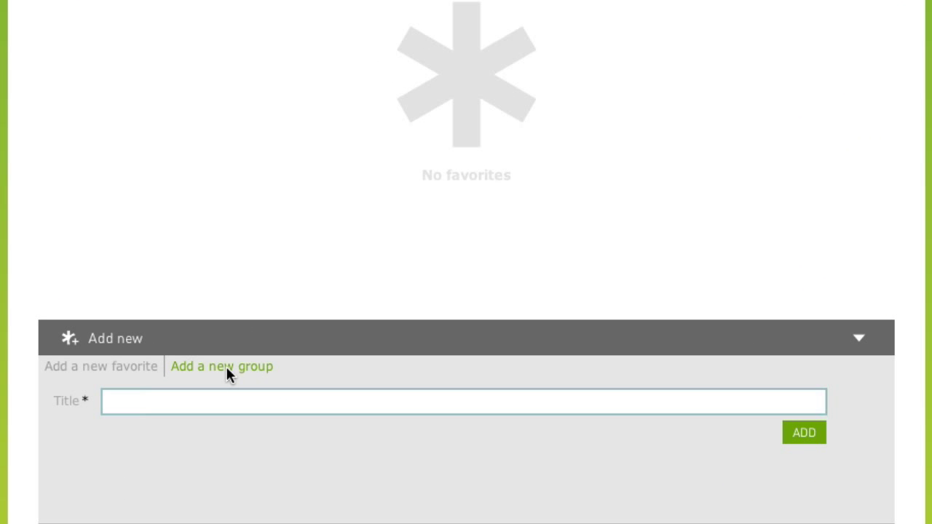
type("Managing Sales Contact")
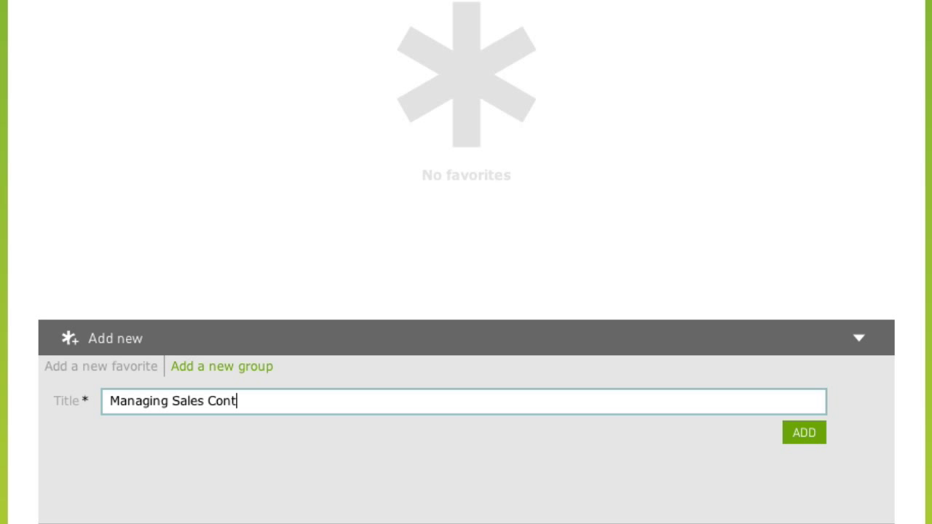
type("s")
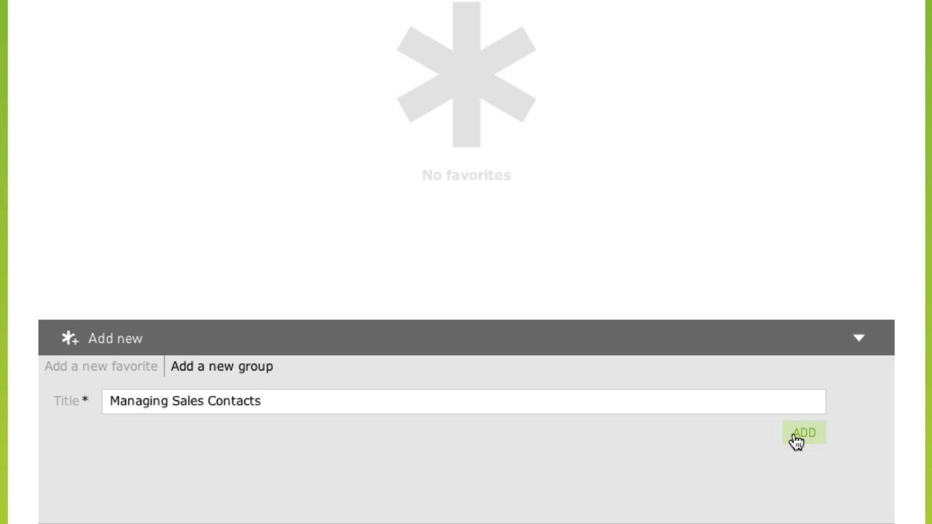
left_click(797, 436)
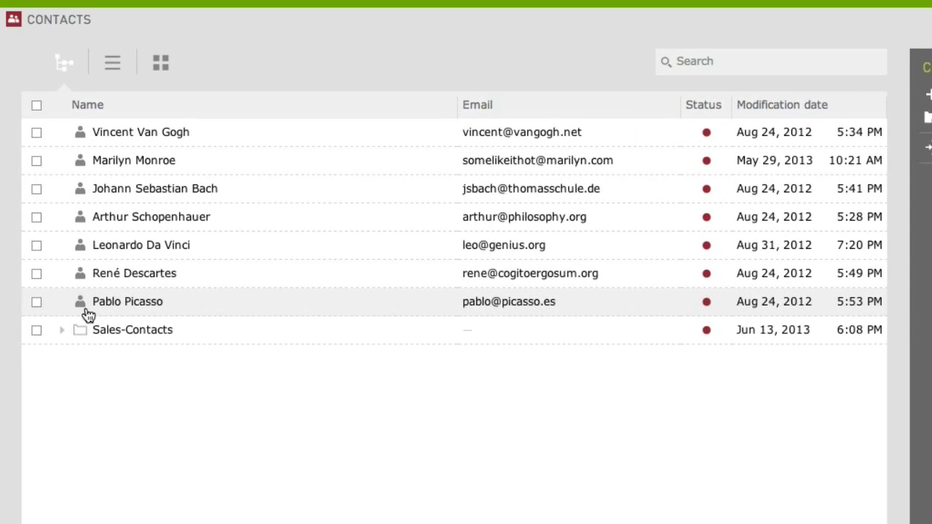
Step: Expand the Sales-Contacts folder in Contacts and select the folder row
left_click(58, 300)
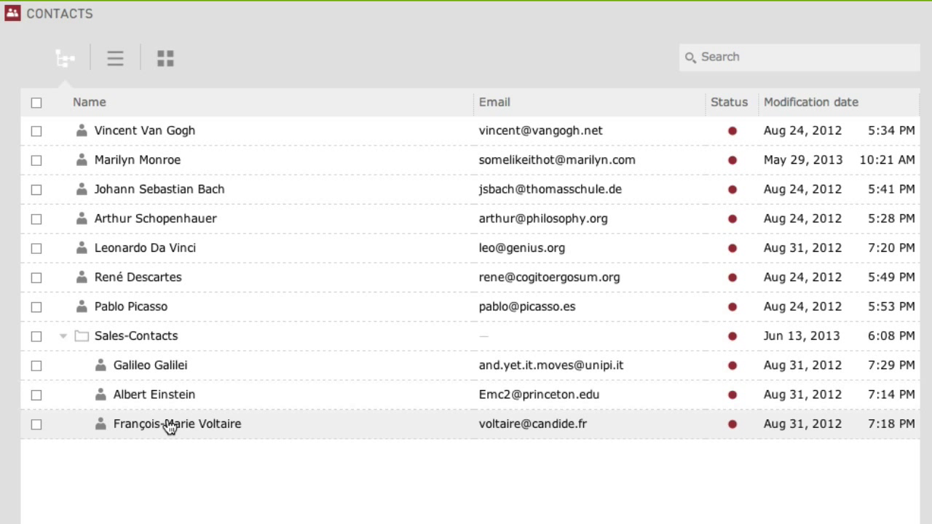
left_click(209, 341)
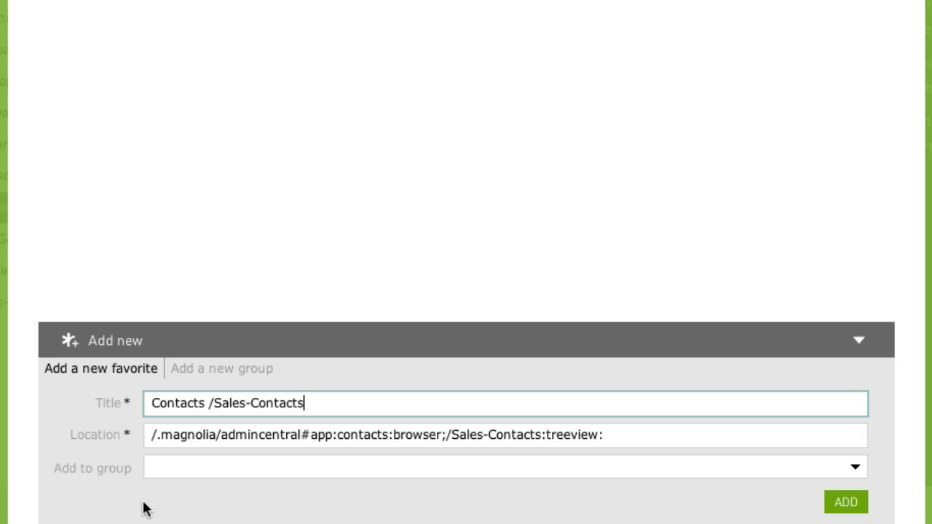
Step: Bookmark the Sales-Contacts folder as 'Sales Contacts Overview' in the Managing Sales Contacts group
left_click(143, 508)
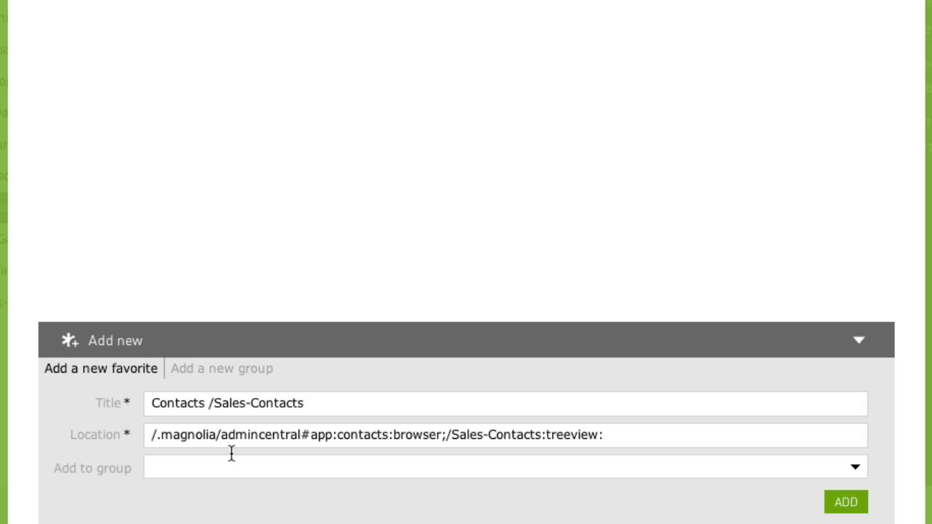
left_click_drag(335, 403, 129, 405)
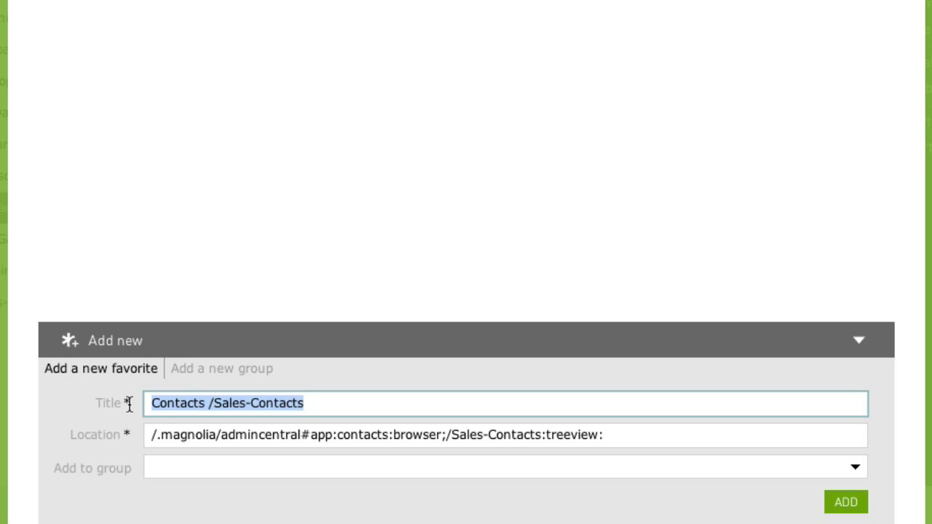
key("BackSpace")
type("Sales Co")
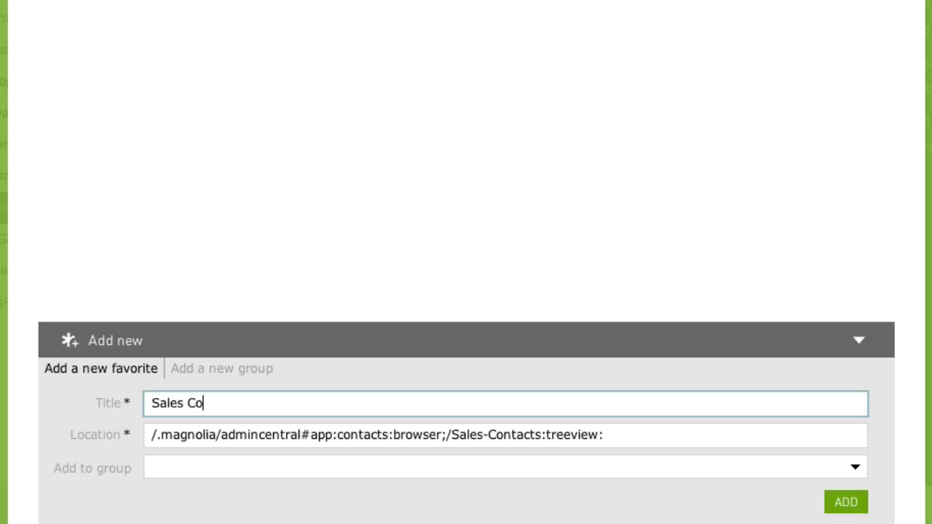
type("ntacts Overview")
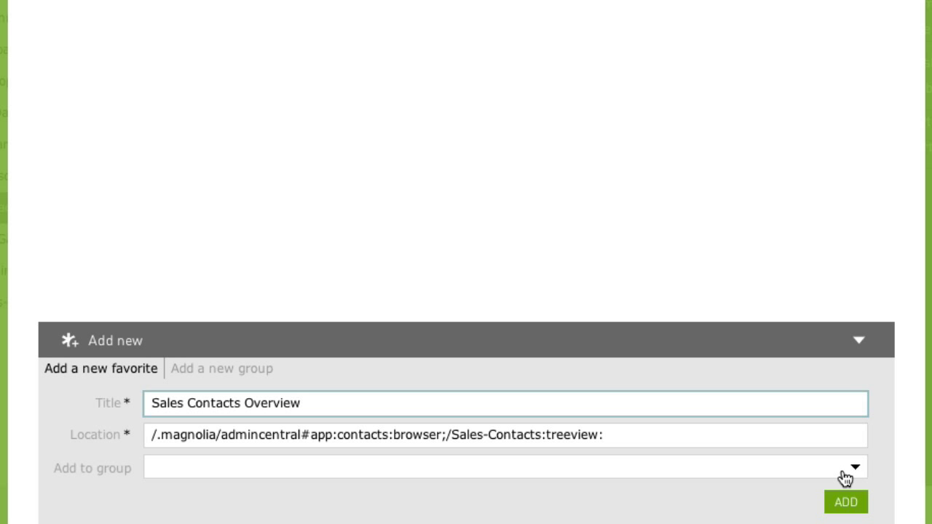
left_click(852, 472)
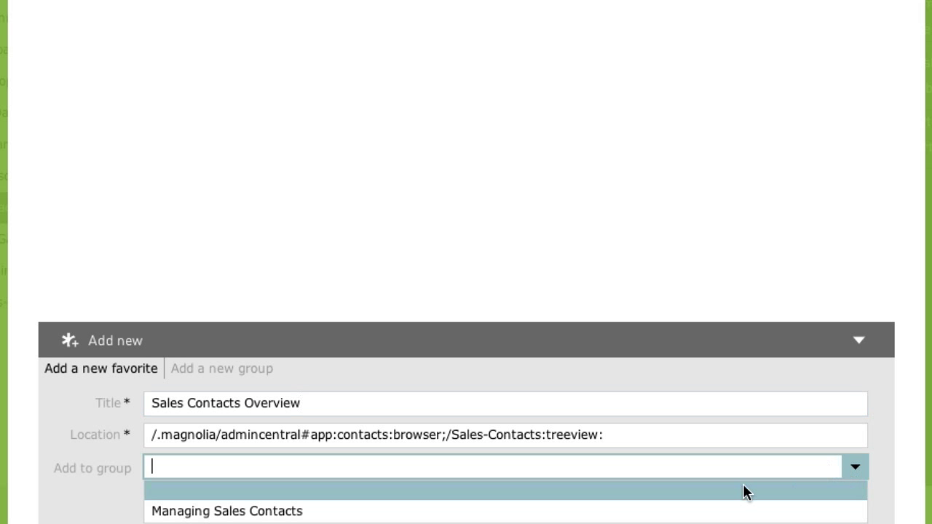
left_click(644, 512)
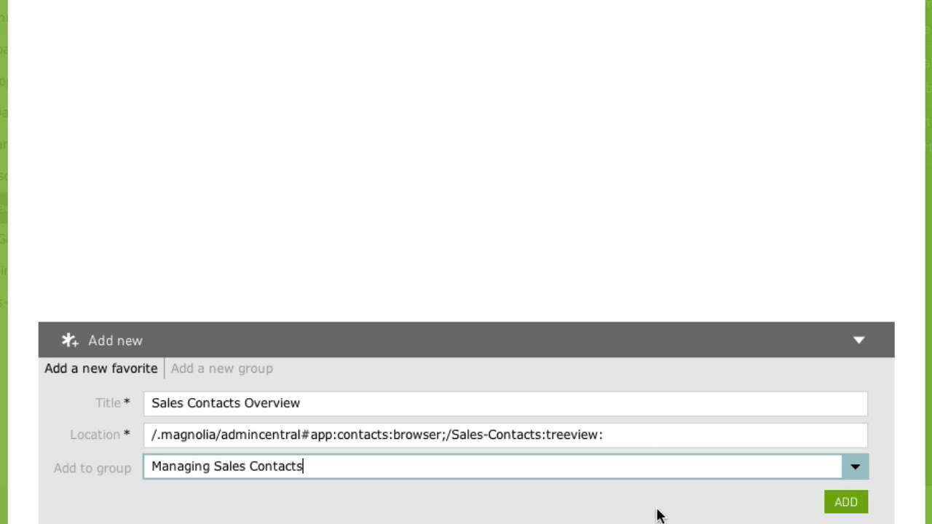
left_click(836, 502)
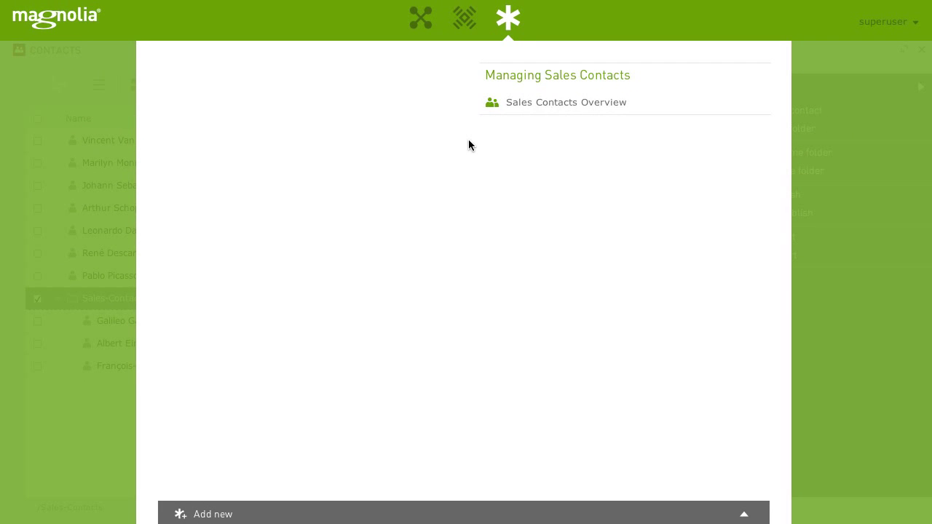
Step: Close Favorites and start a new contact in the Sales-Contacts folder
left_click(508, 22)
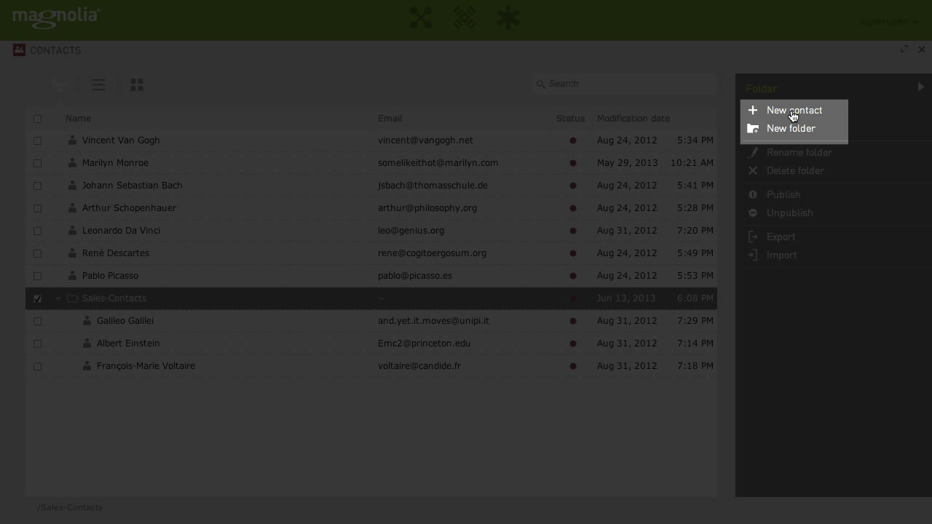
left_click(793, 116)
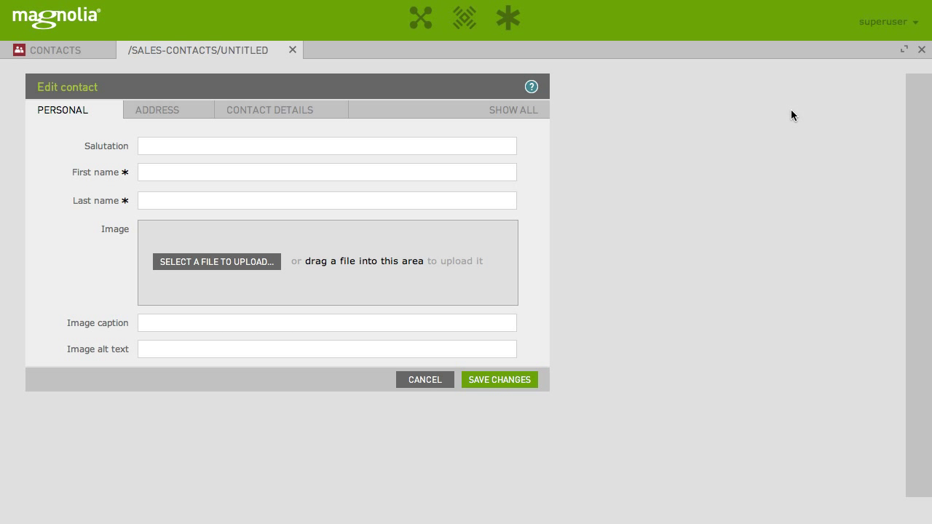
Step: Save the new-contact form as favorite 'Add New Sales Contact' in Managing Sales Contacts
left_click(509, 18)
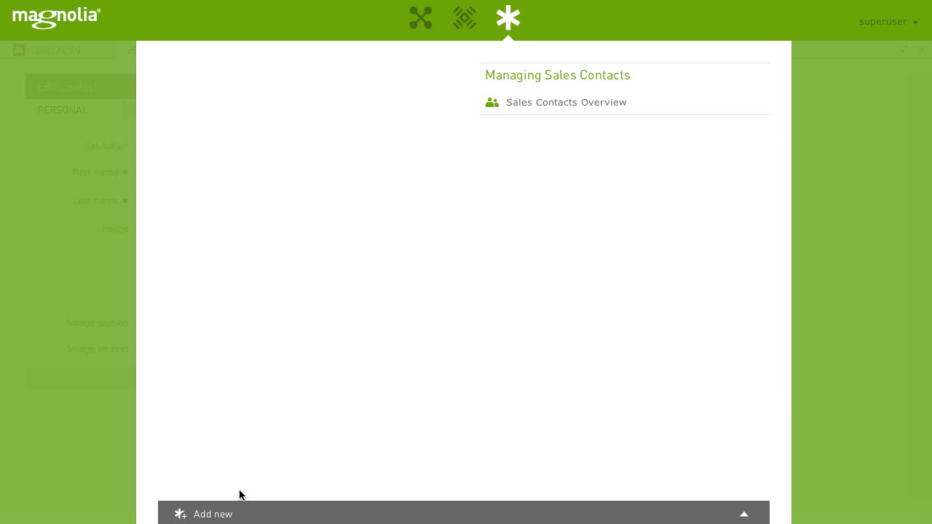
left_click(225, 514)
left_click_drag(371, 404, 129, 402)
type("Add New Sales Contact")
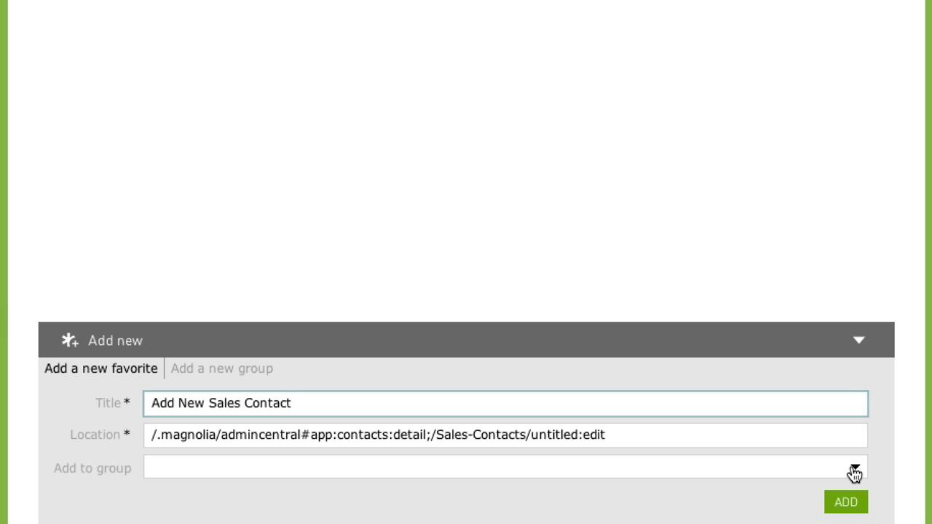
left_click(852, 473)
left_click(780, 513)
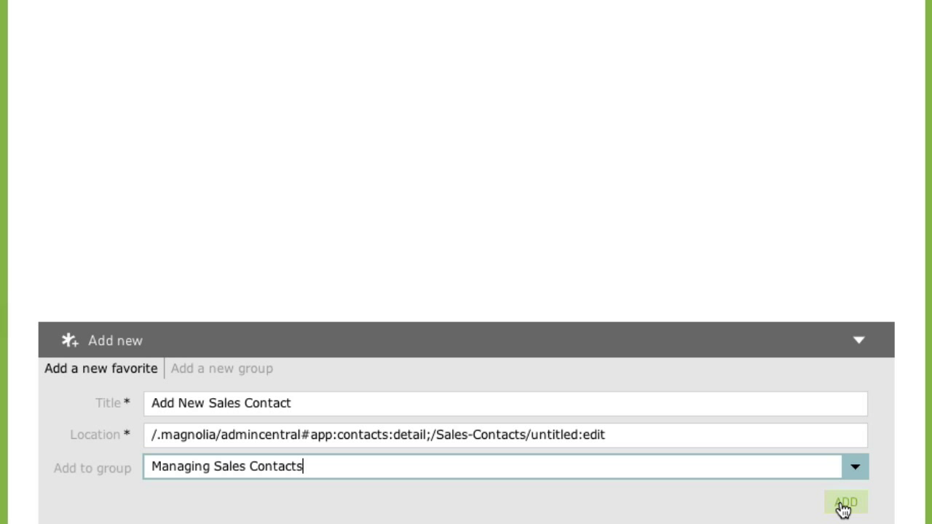
left_click(843, 504)
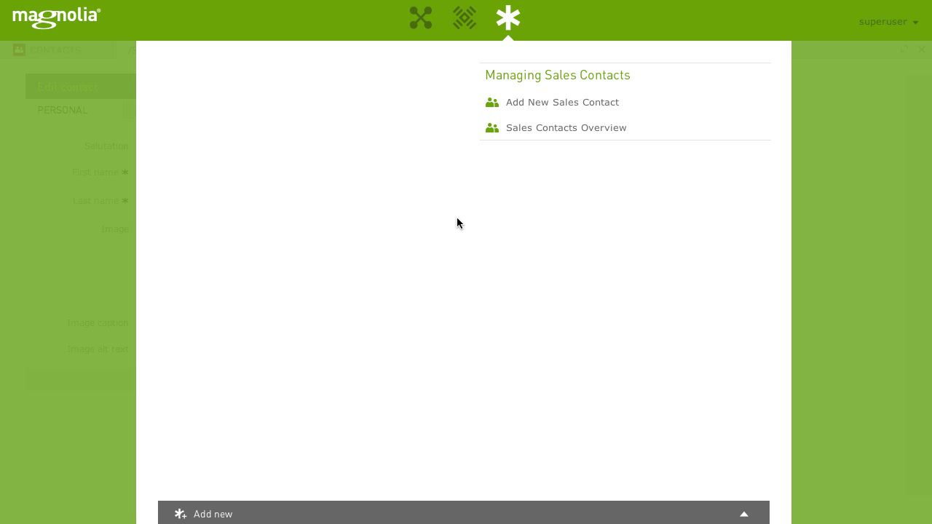
Step: Open the sales-contacts page under demo-project/about in the page editor
left_click(421, 18)
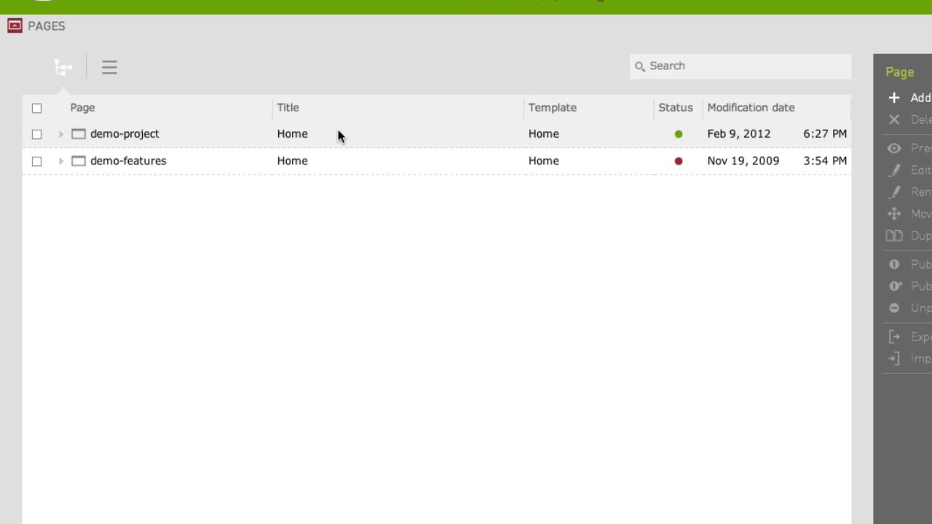
left_click(64, 131)
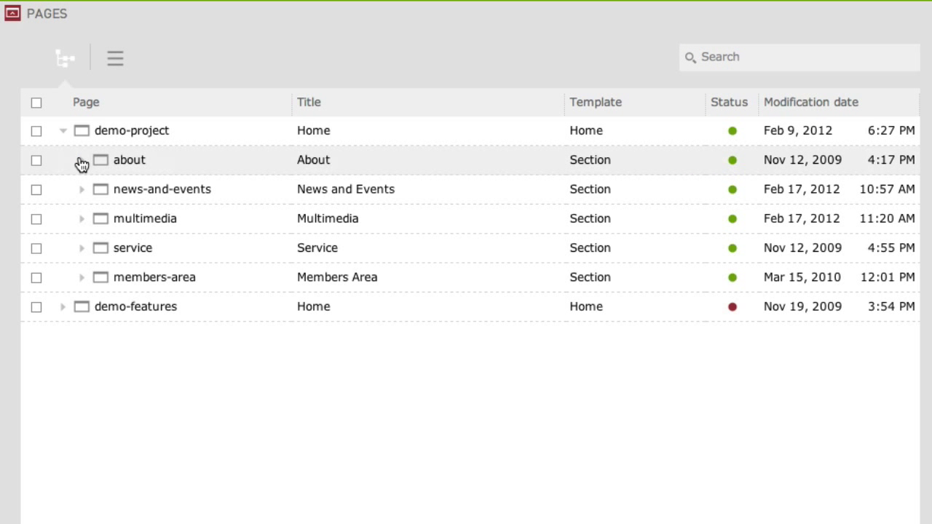
left_click(82, 160)
left_click(156, 249)
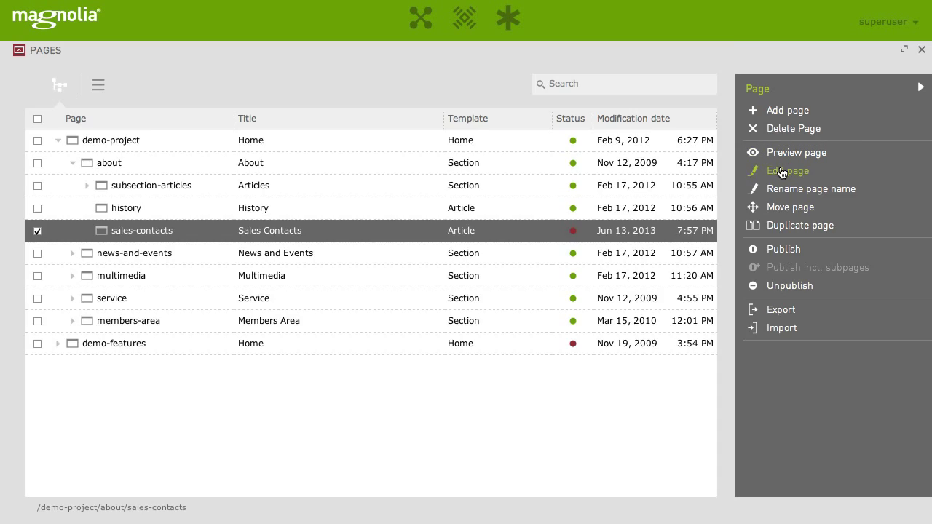
left_click(782, 171)
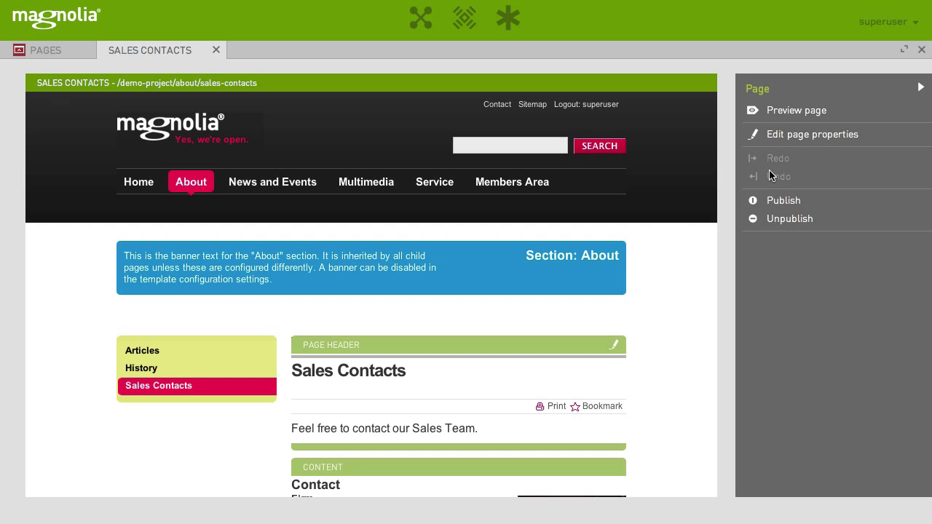
scroll(669, 334, "down", 5)
scroll(672, 336, "down", 6)
scroll(672, 336, "up", 11)
Step: Save the page editor as favorite 'Edit Sales Contact Page' in Managing Sales Contacts, then launch Sales Contacts Overview
left_click(510, 25)
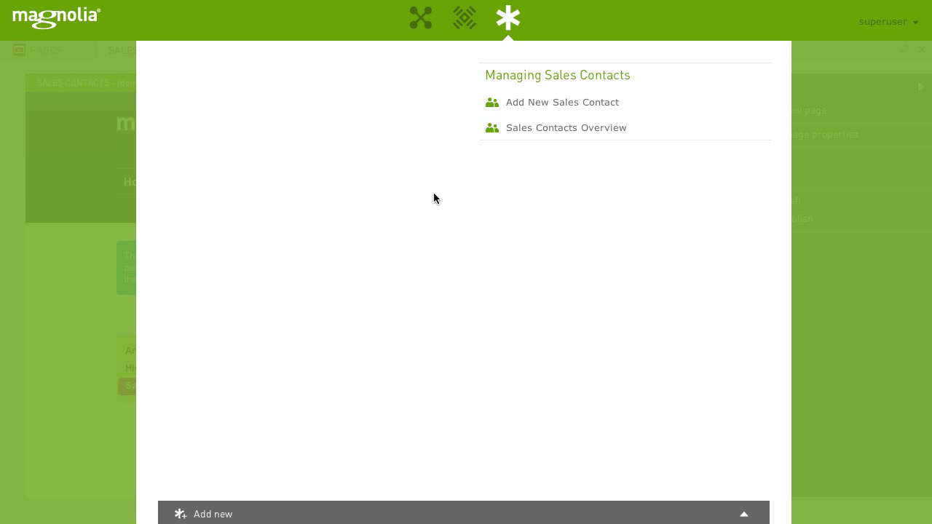
left_click(217, 512)
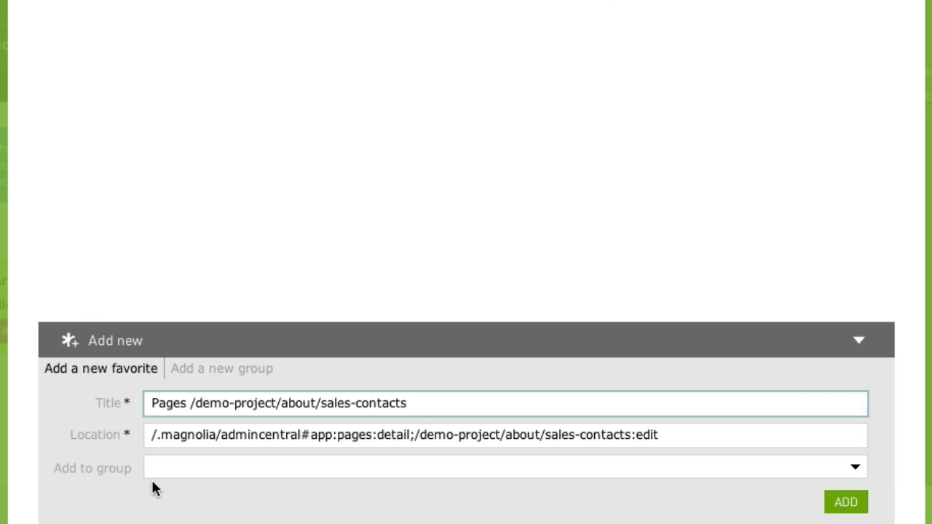
left_click_drag(420, 425, 174, 409)
type("Ed")
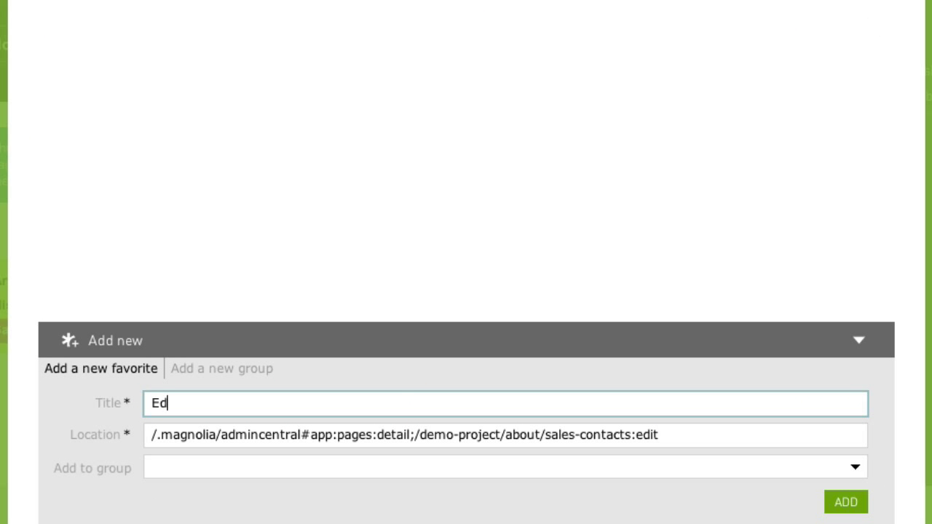
type("it Sales Contact Page")
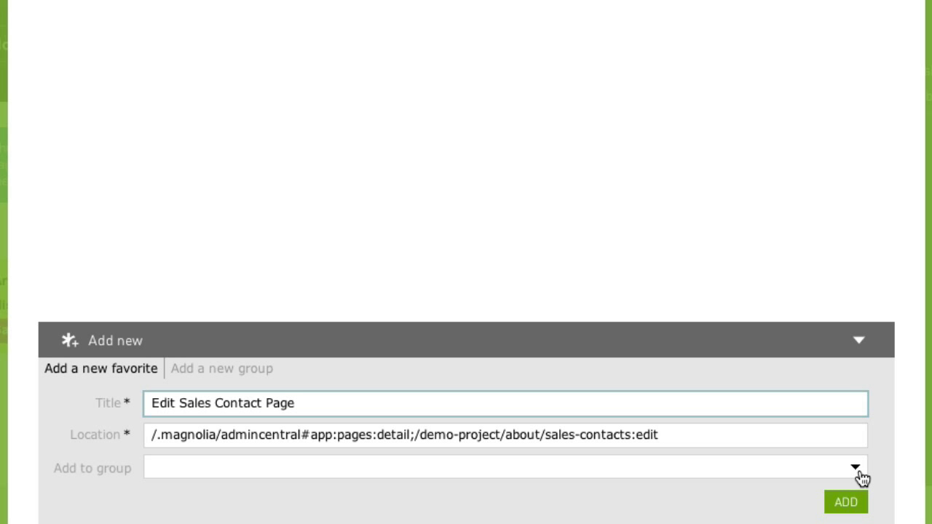
left_click(856, 470)
left_click(804, 508)
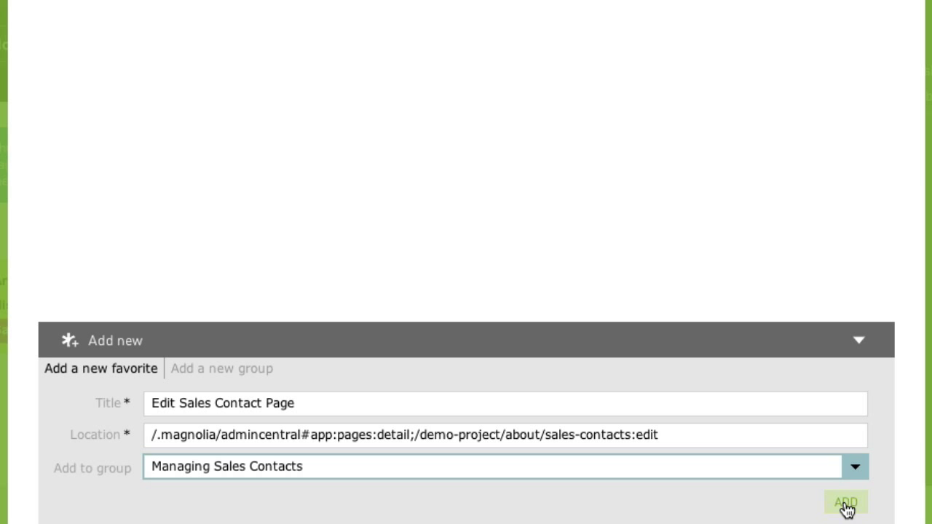
left_click(845, 503)
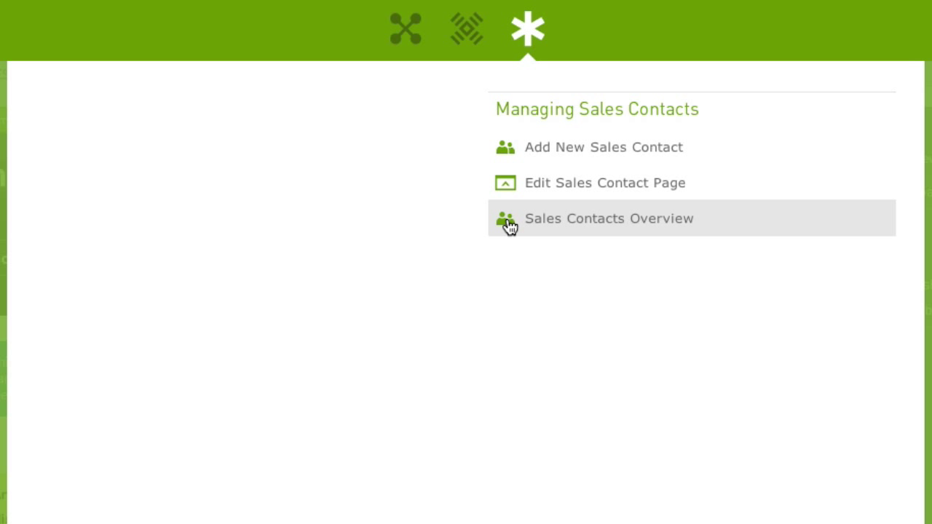
left_click(510, 226)
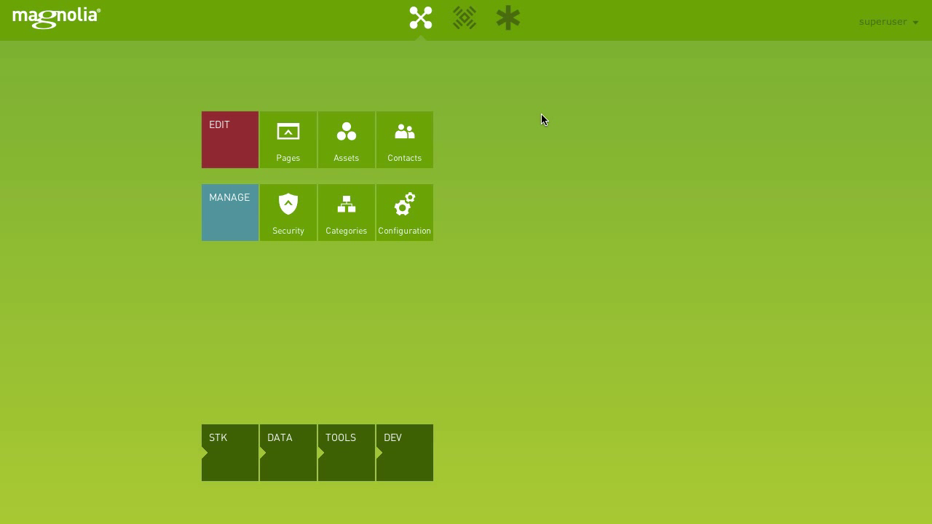
Step: Review the Sales-Contacts folder, close the Contacts app and reopen the favorites list
left_click(513, 23)
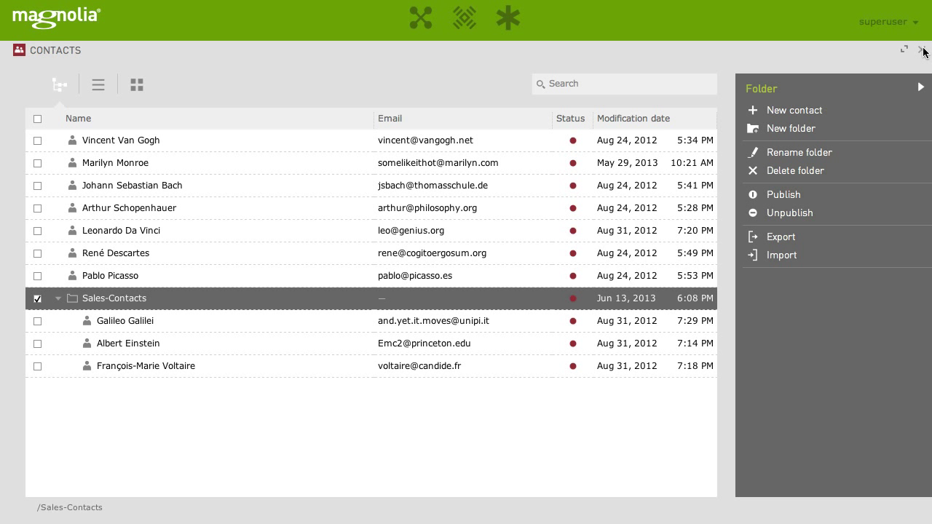
left_click(923, 51)
left_click(510, 27)
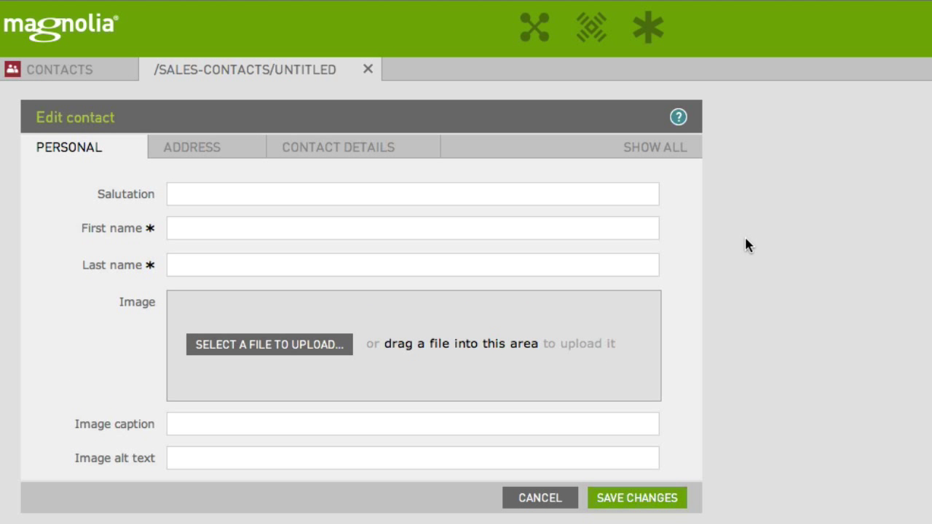
Step: Enter the contact's first and last name and upload the portrait image file
left_click(342, 228)
type("Pablo")
key("Tab")
type("Picasso")
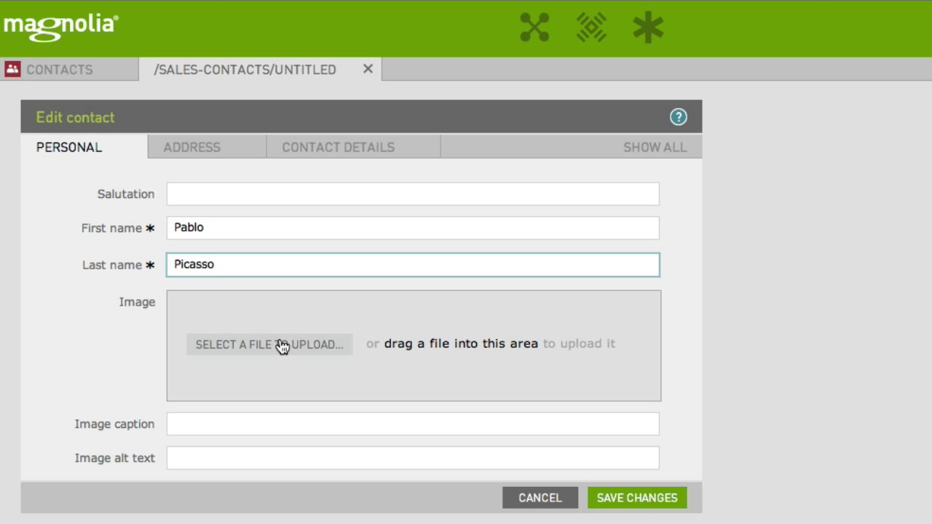
left_click(281, 348)
left_click(466, 53)
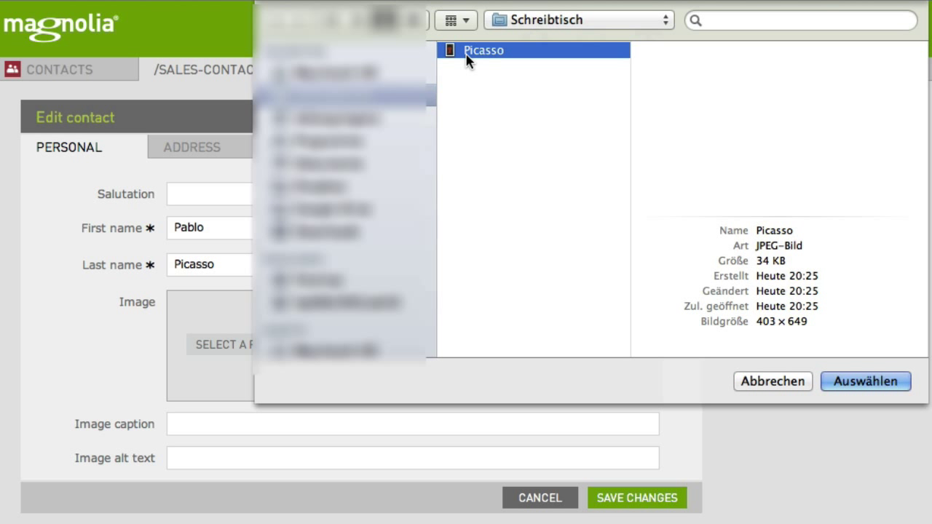
left_click(829, 381)
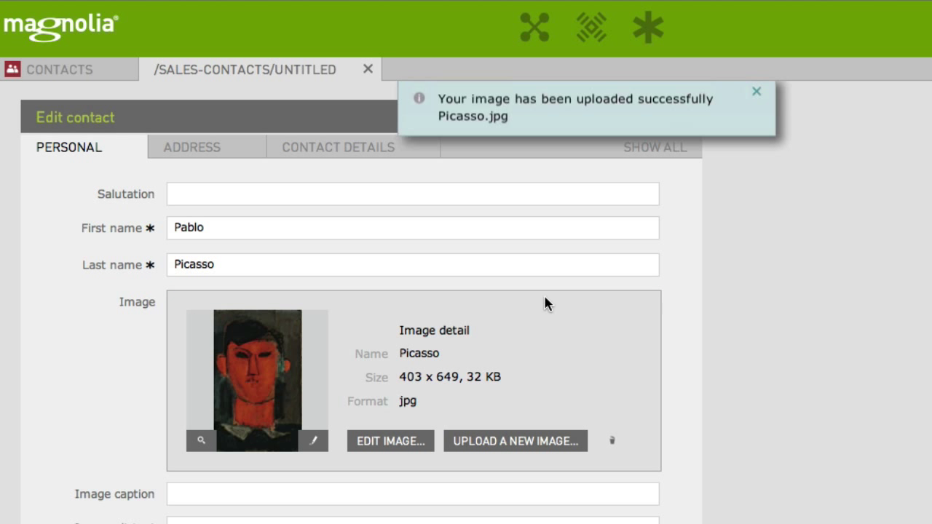
Step: Set organization 'Cubiam' and the e-mail address, save, and expand Sales-Contacts to see the entry
left_click(206, 149)
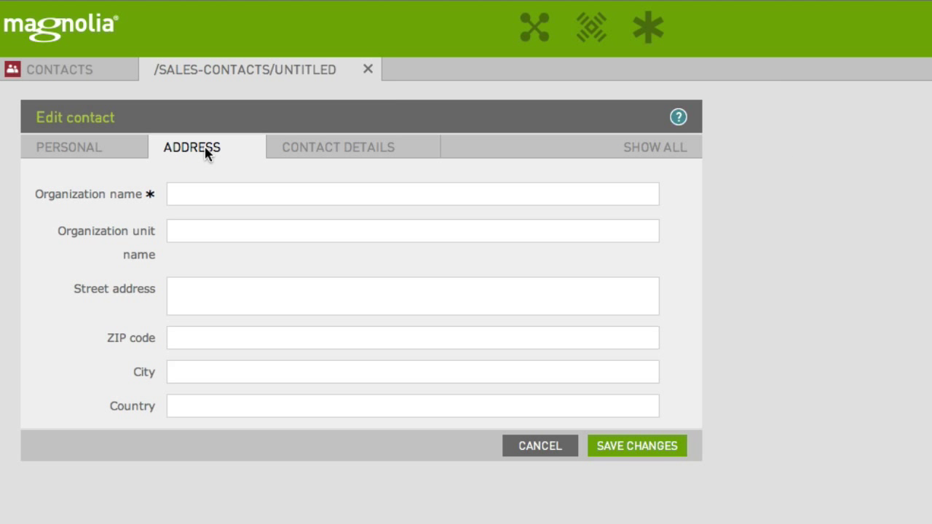
left_click(206, 194)
type("Cubiam")
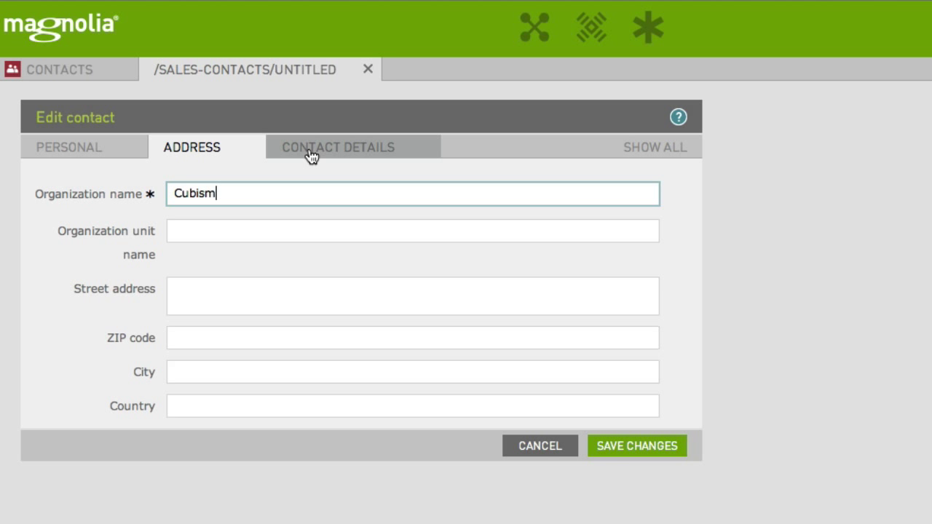
left_click(308, 149)
left_click(224, 293)
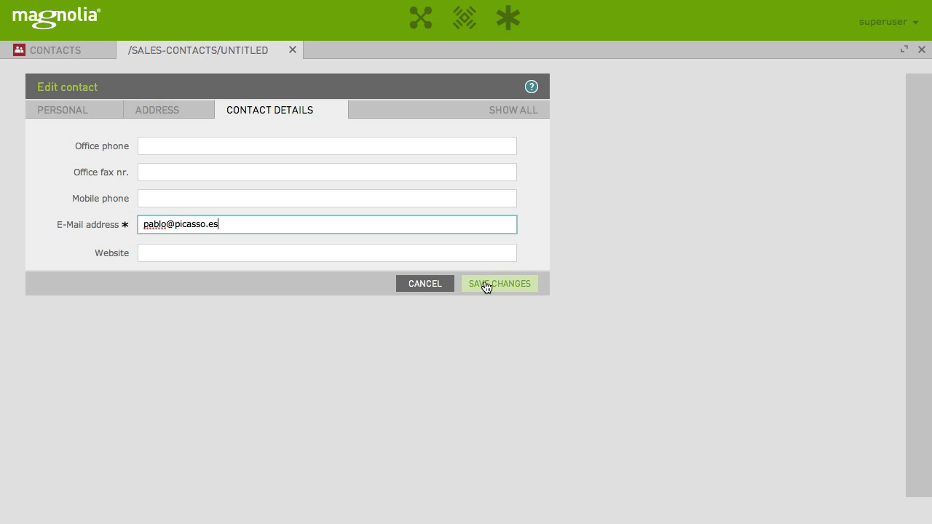
left_click(487, 285)
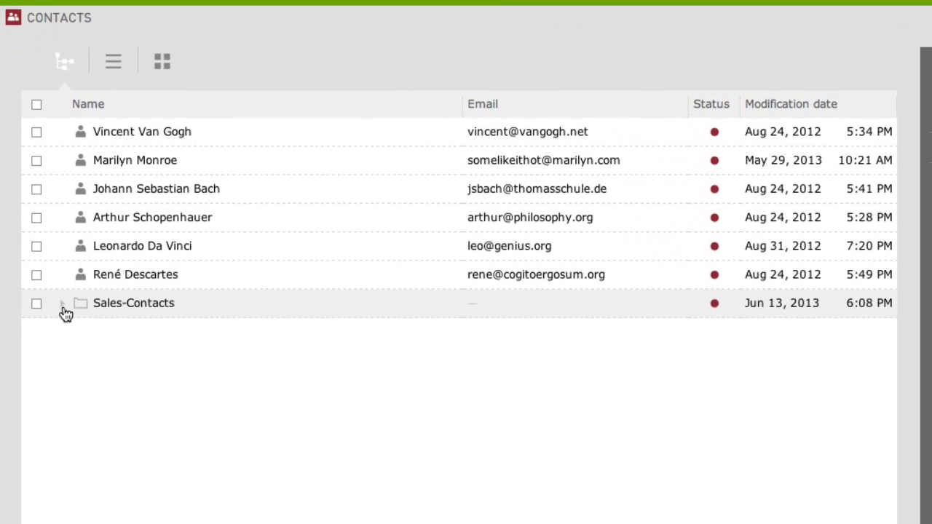
left_click(62, 306)
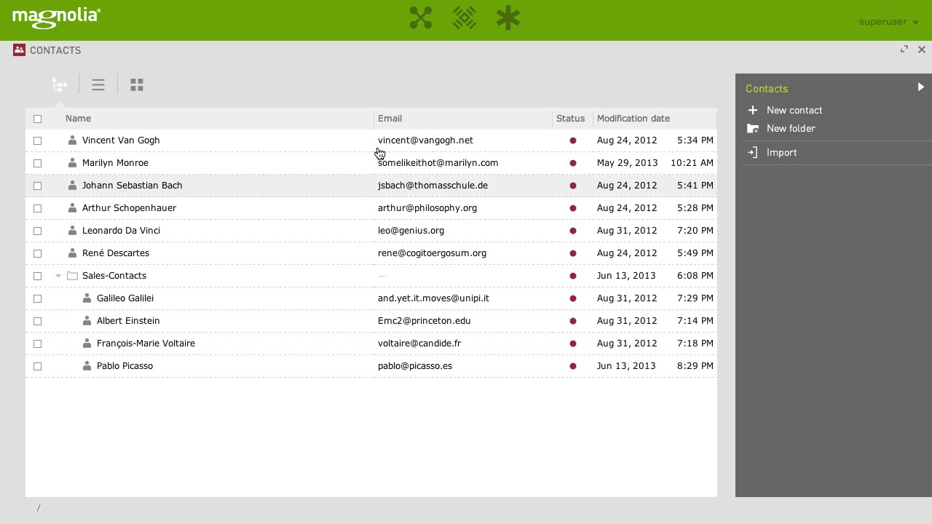
Step: From the Edit Sales Contact Page favorite, add a Contact component below the existing contacts
left_click(507, 27)
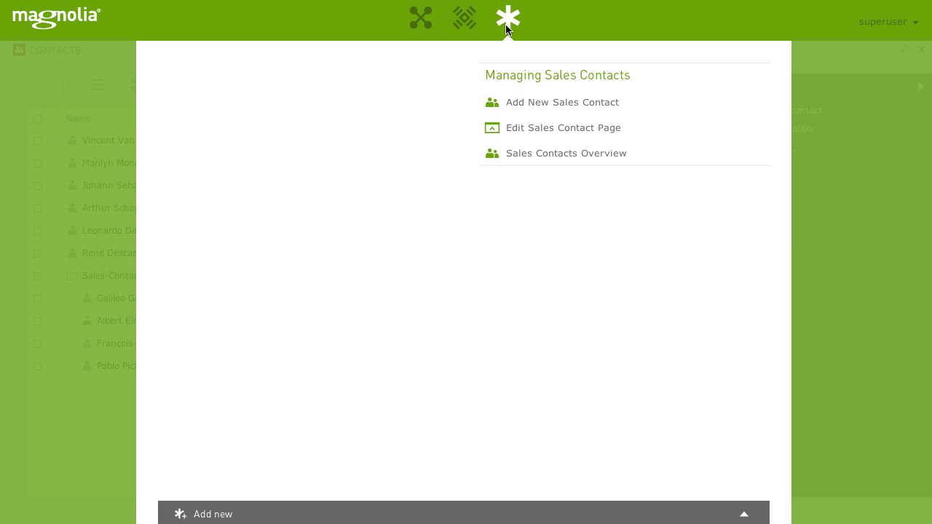
left_click(547, 128)
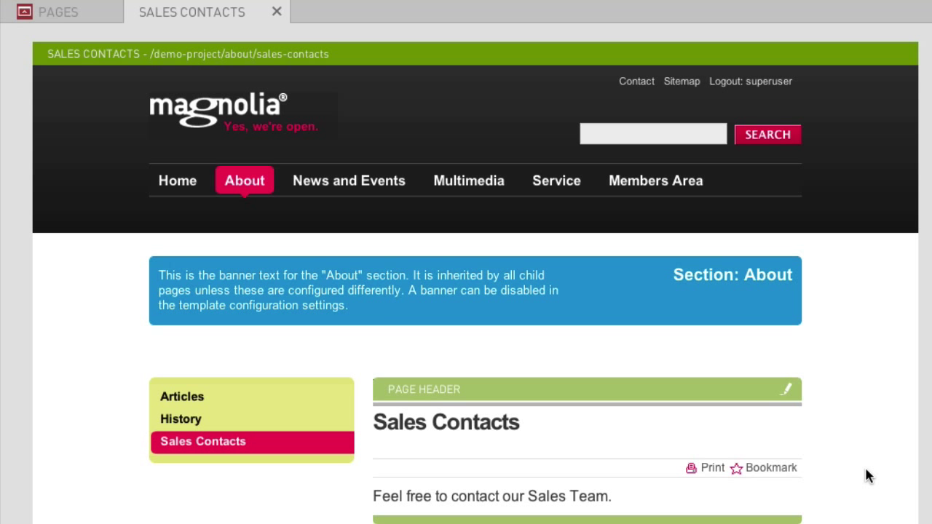
scroll(867, 469, "down", 10)
scroll(865, 469, "down", 3)
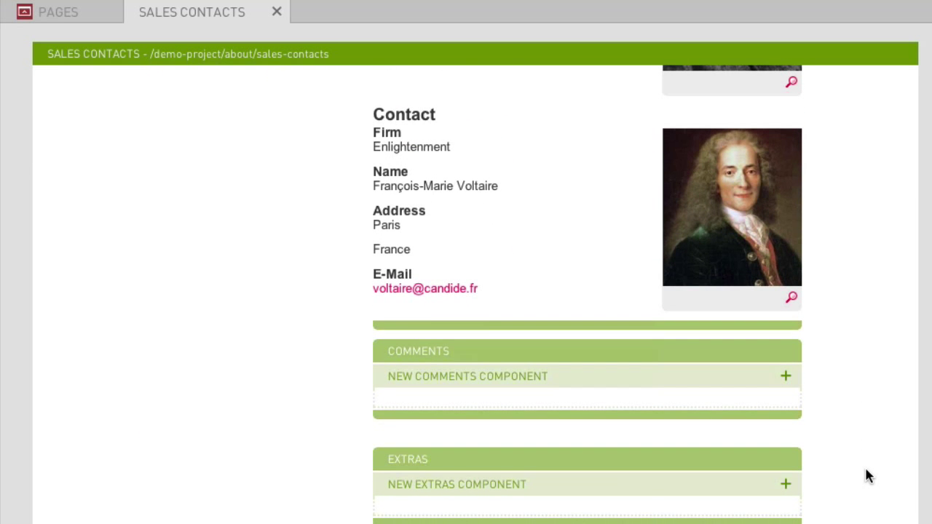
left_click(577, 332)
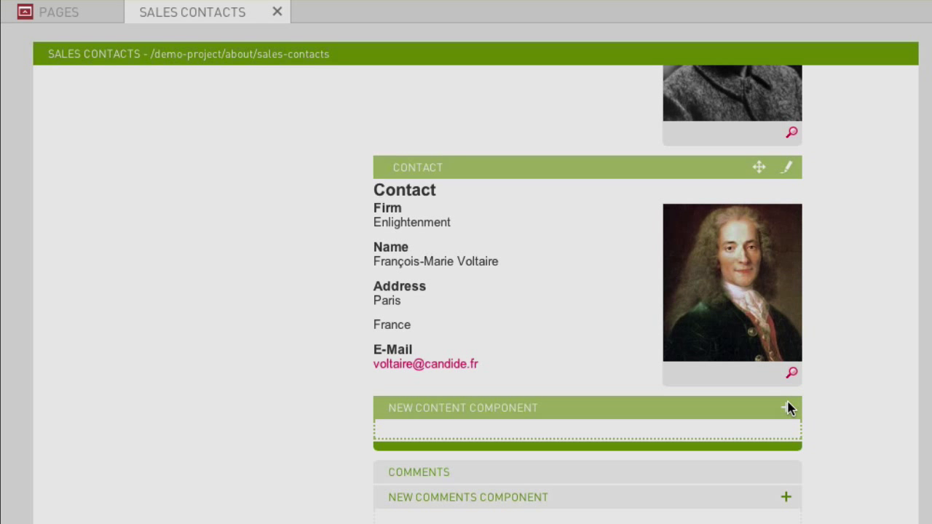
left_click(786, 408)
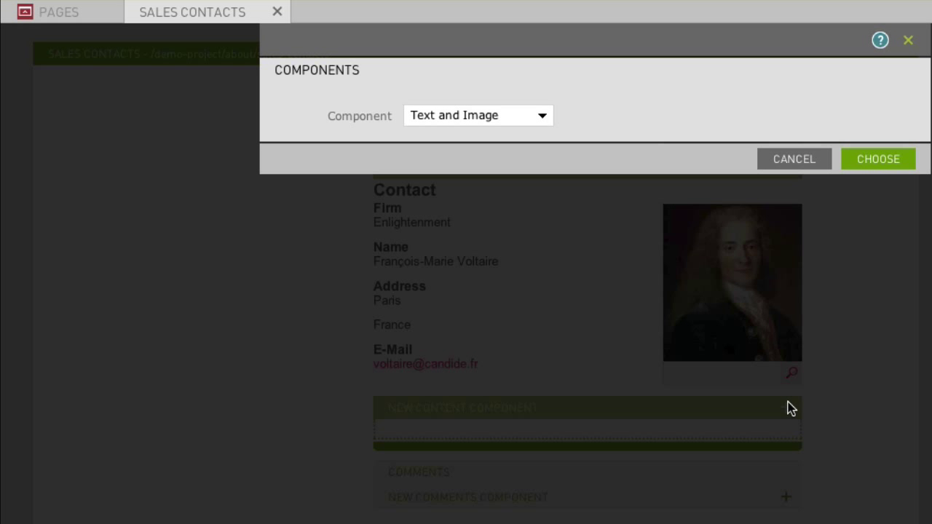
left_click(544, 116)
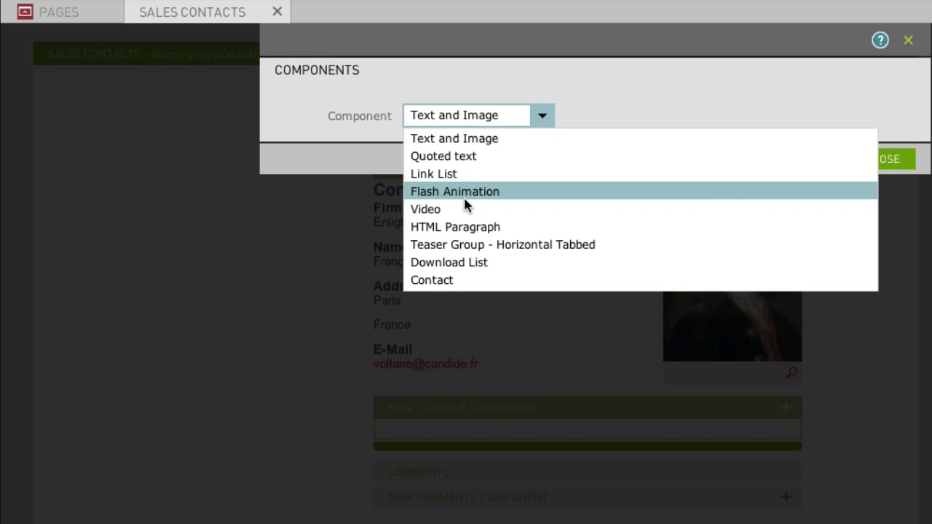
left_click(445, 282)
left_click(867, 163)
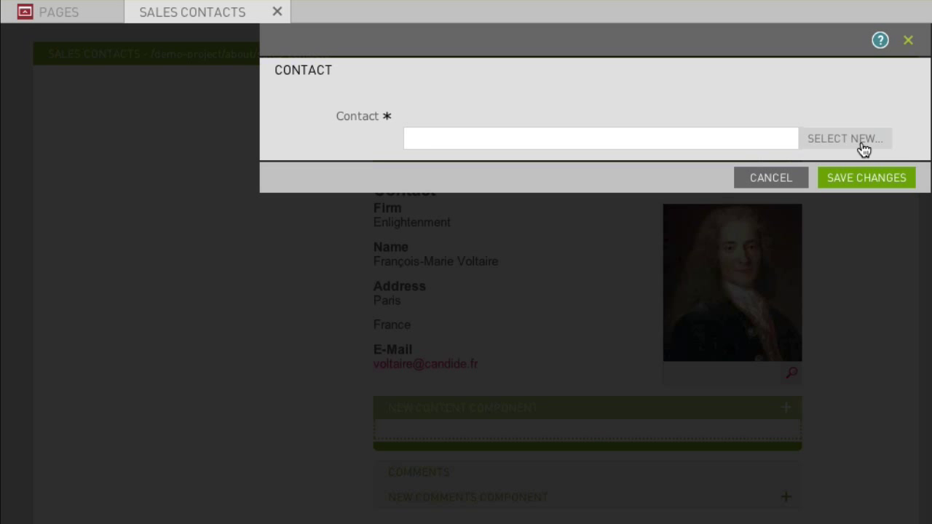
Step: Choose the new contact from Sales-Contacts for the component and save it to the page
left_click(864, 148)
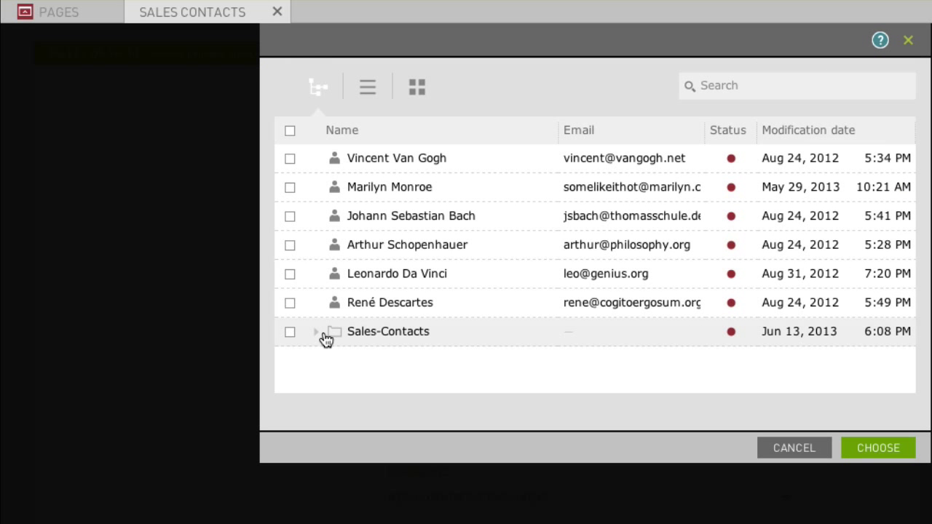
left_click(322, 335)
scroll(462, 337, "down", 1)
left_click(454, 379)
left_click(896, 460)
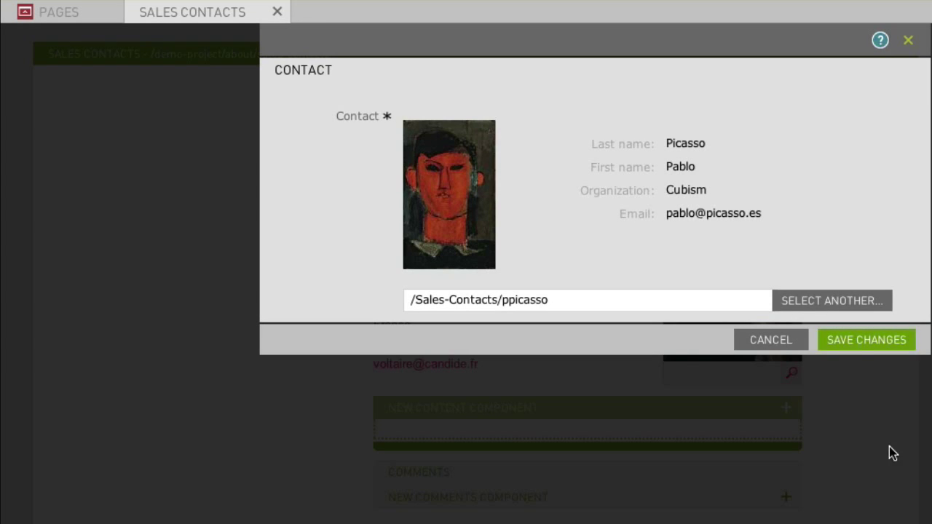
left_click(852, 343)
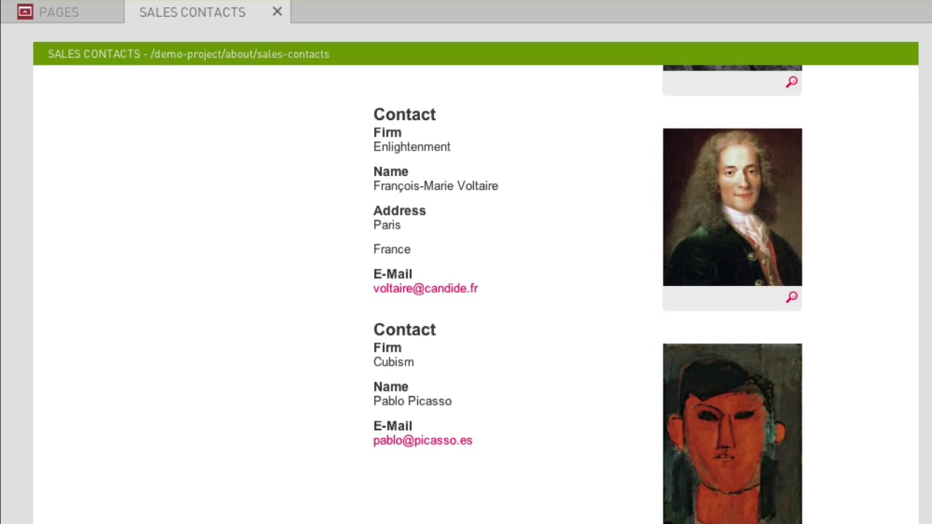